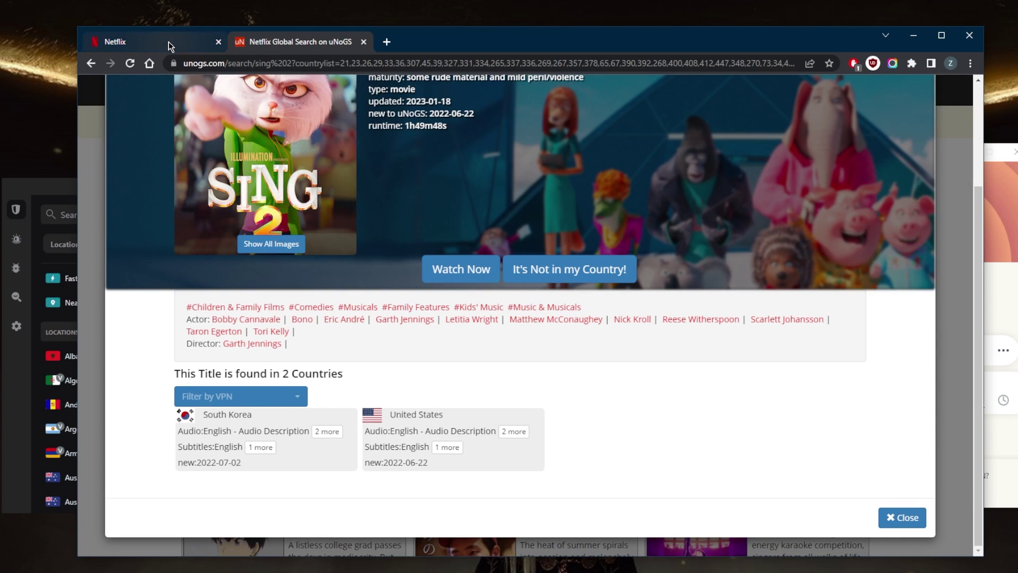
Reload the Netflix 'sing 2' search results.
click(219, 34)
mouse_move(222, 205)
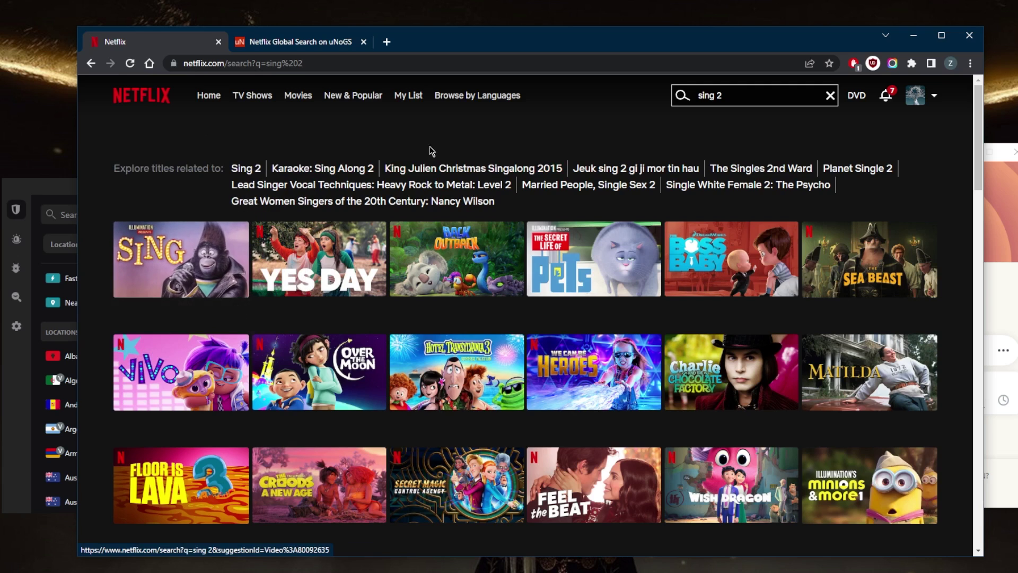
click(130, 64)
Leave Proton VPN disconnected from the US free server and minimize its window.
key(alt+Tab)
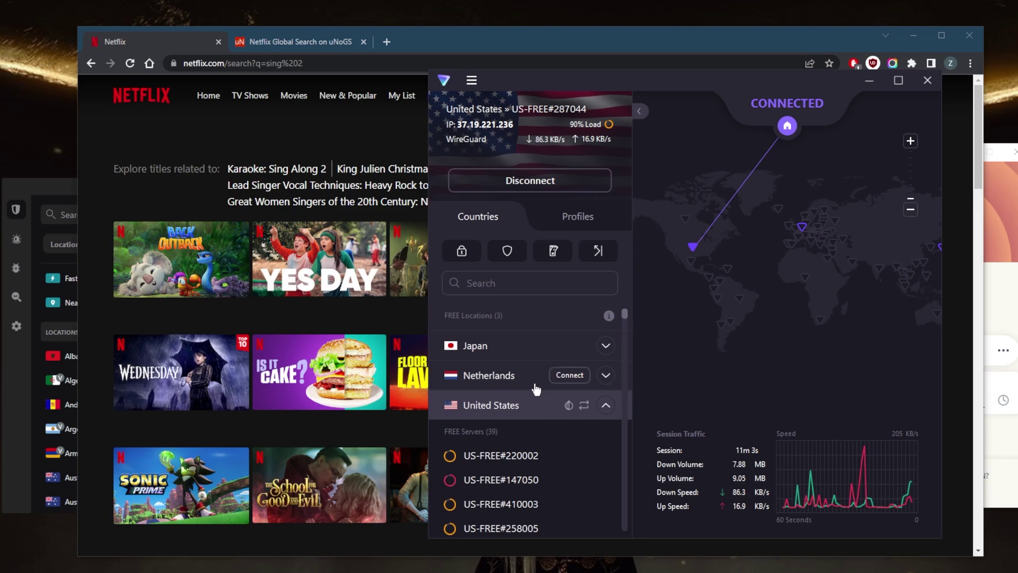
scroll(520, 406, down, 3)
scroll(519, 408, up, 3)
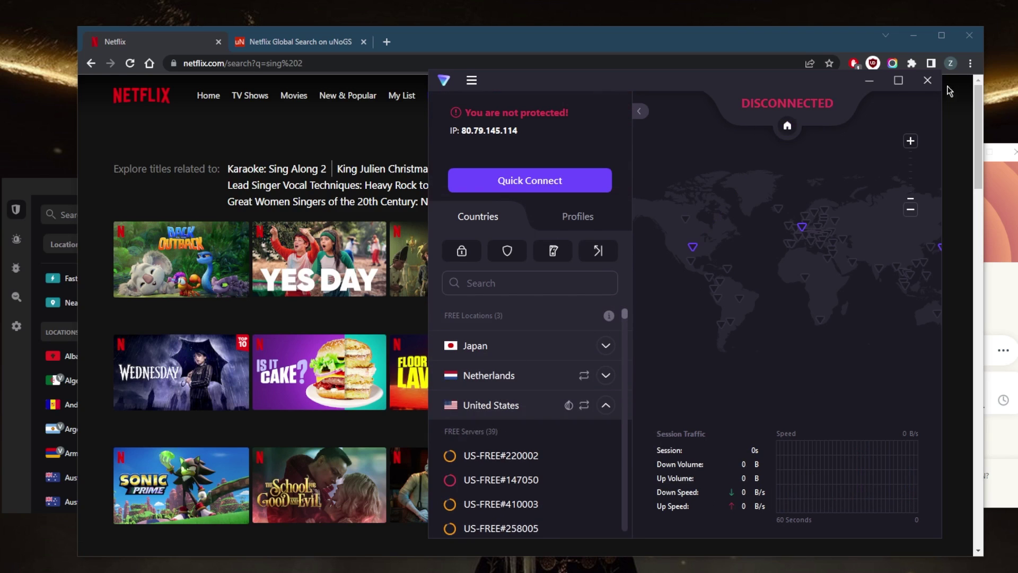
click(869, 80)
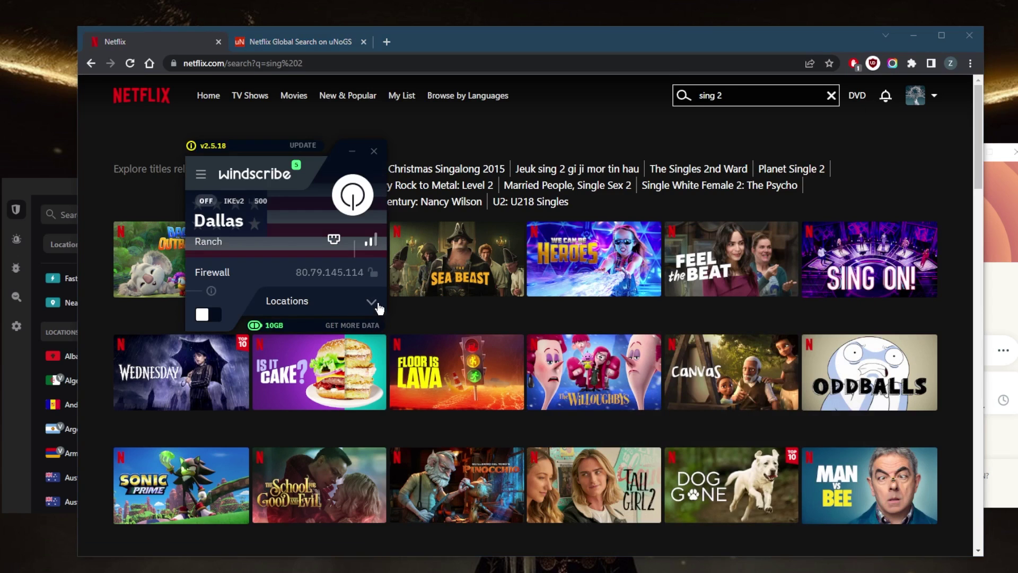
Connect Windscribe to Dallas Ranch under US Central and reload the Netflix 'sing 2' search.
click(378, 308)
scroll(300, 404, down, 1)
scroll(312, 421, up, 2)
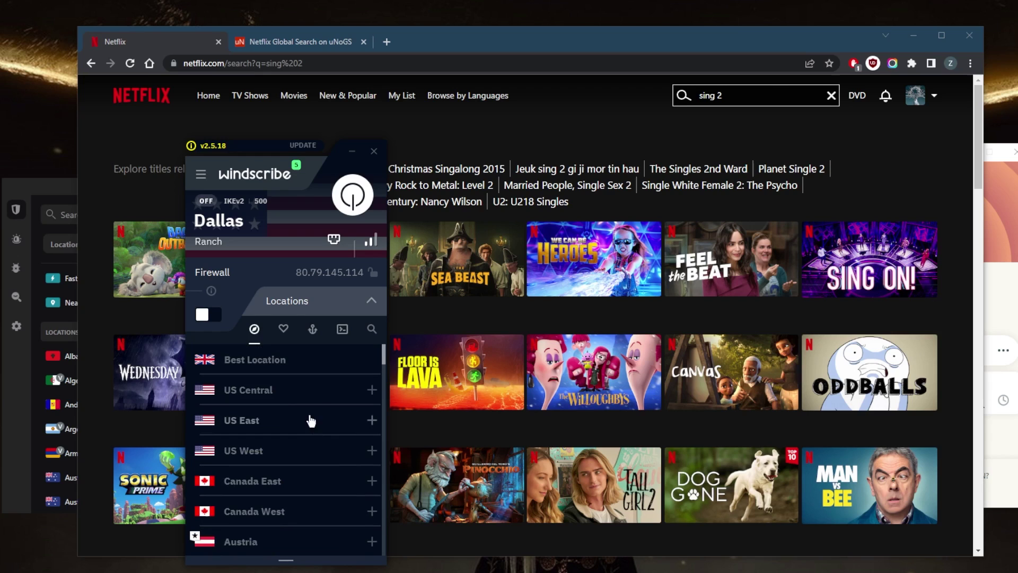
click(372, 389)
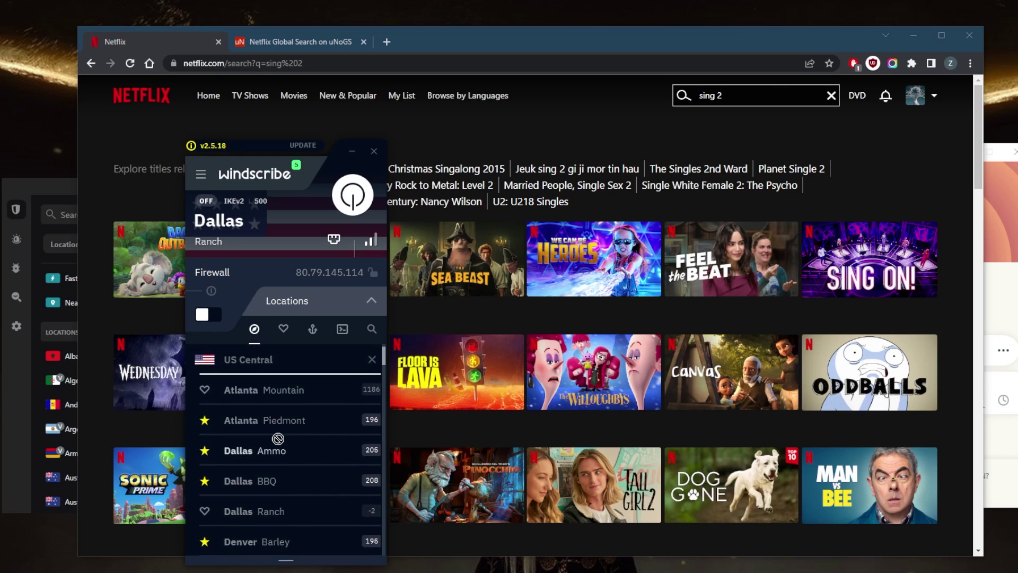
scroll(277, 439, down, 3)
click(243, 422)
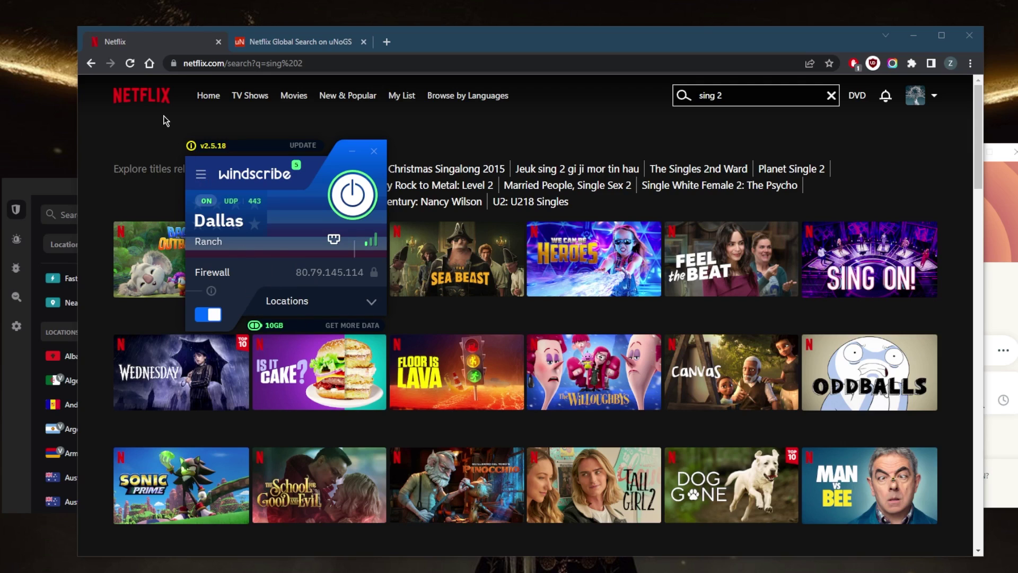
click(128, 64)
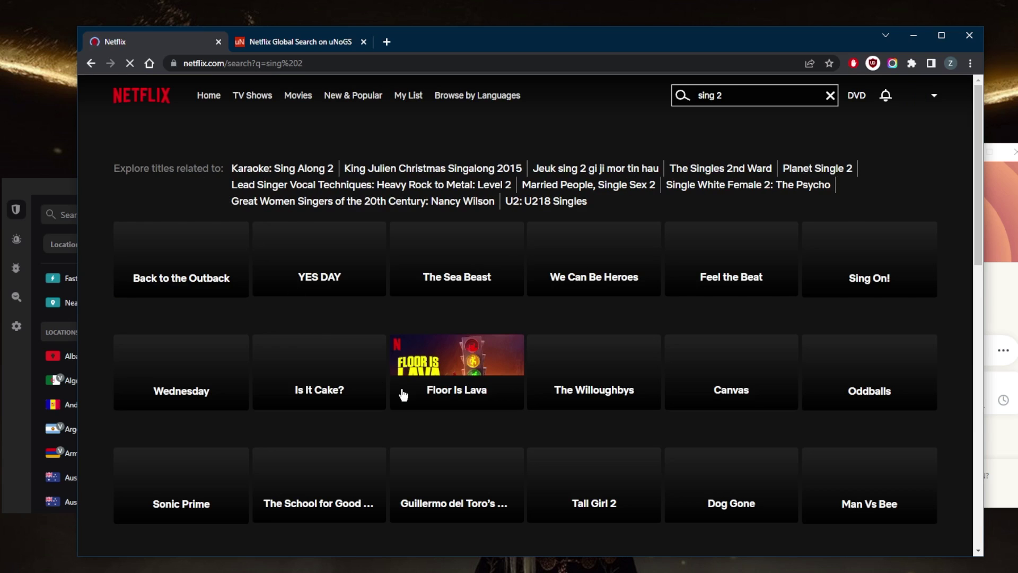
key(alt+Tab)
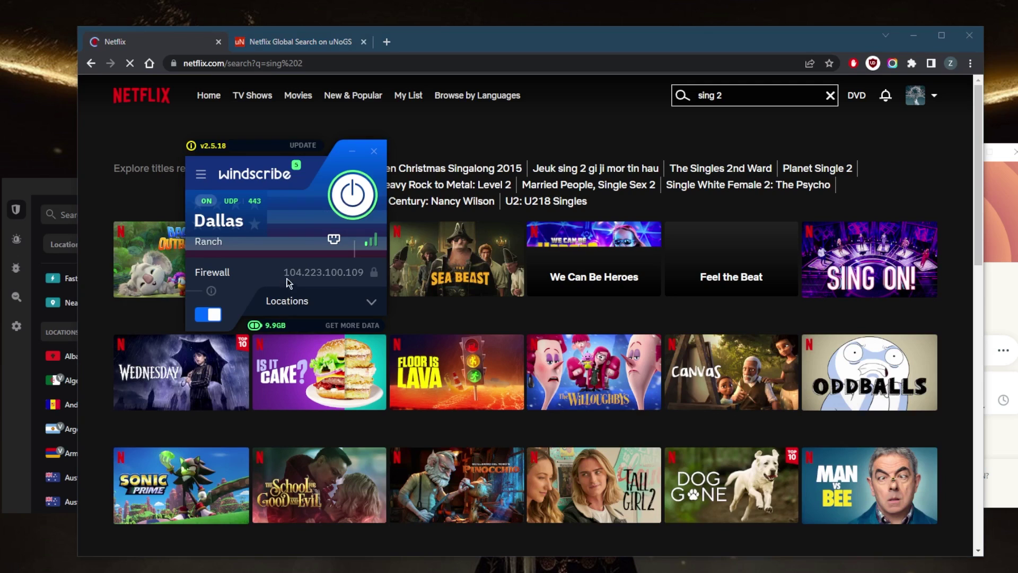
Switch Windscribe from Dallas Ranch to Chicago Cub under US East, then reload Netflix.
click(362, 191)
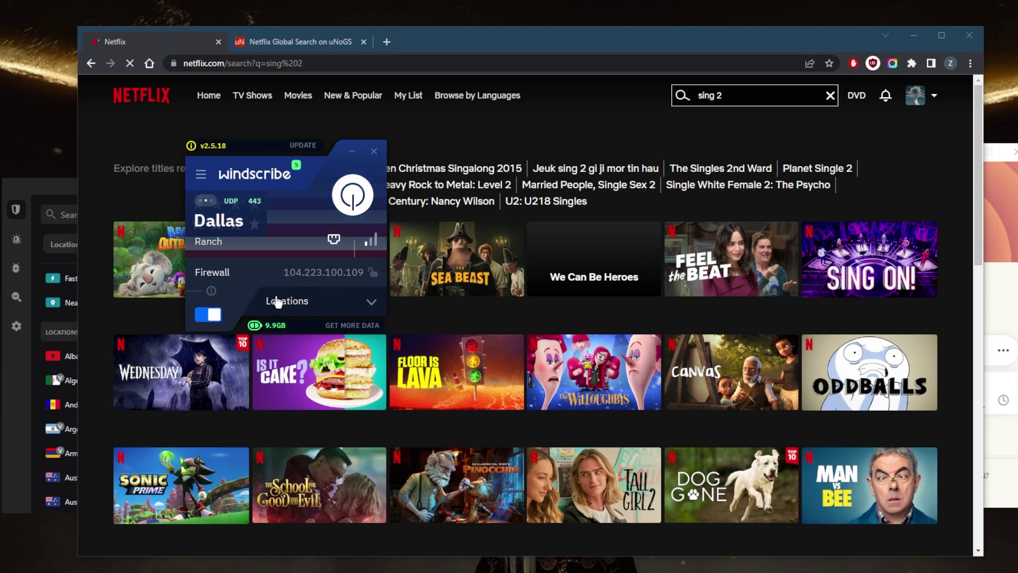
click(323, 301)
scroll(295, 387, down, 2)
scroll(297, 391, up, 10)
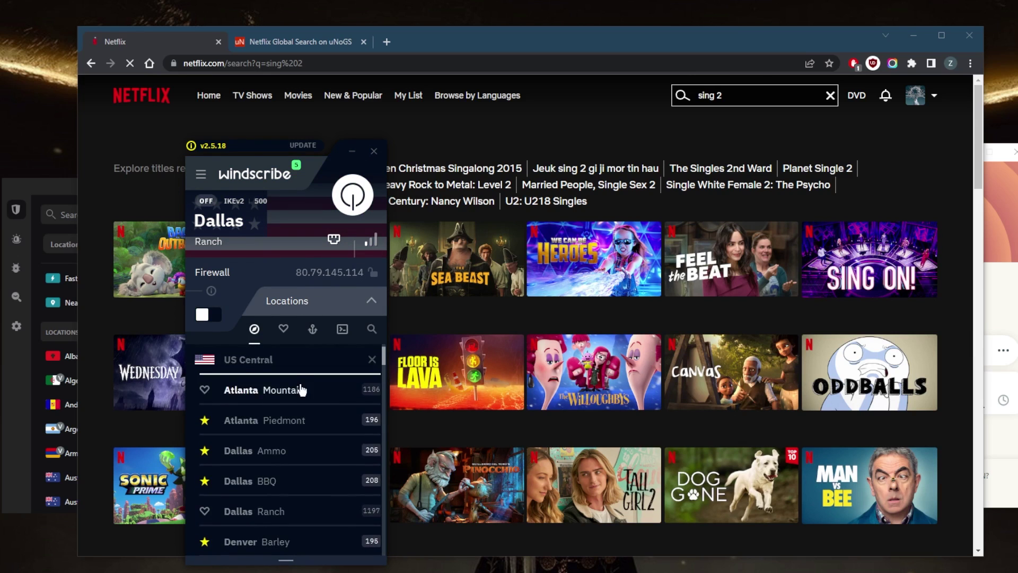
click(373, 391)
scroll(318, 386, down, 2)
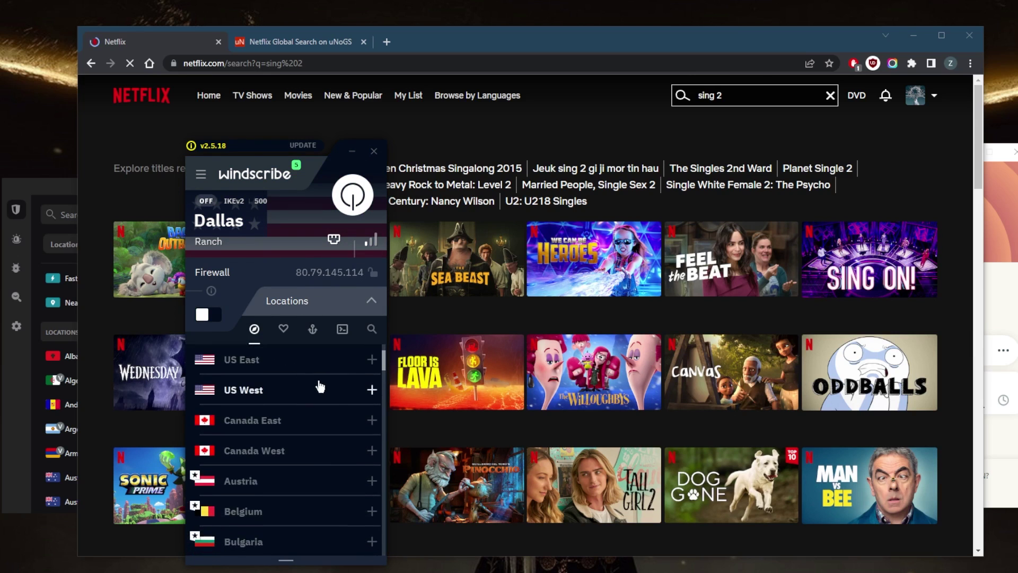
scroll(359, 409, up, 1)
click(334, 395)
scroll(328, 402, down, 3)
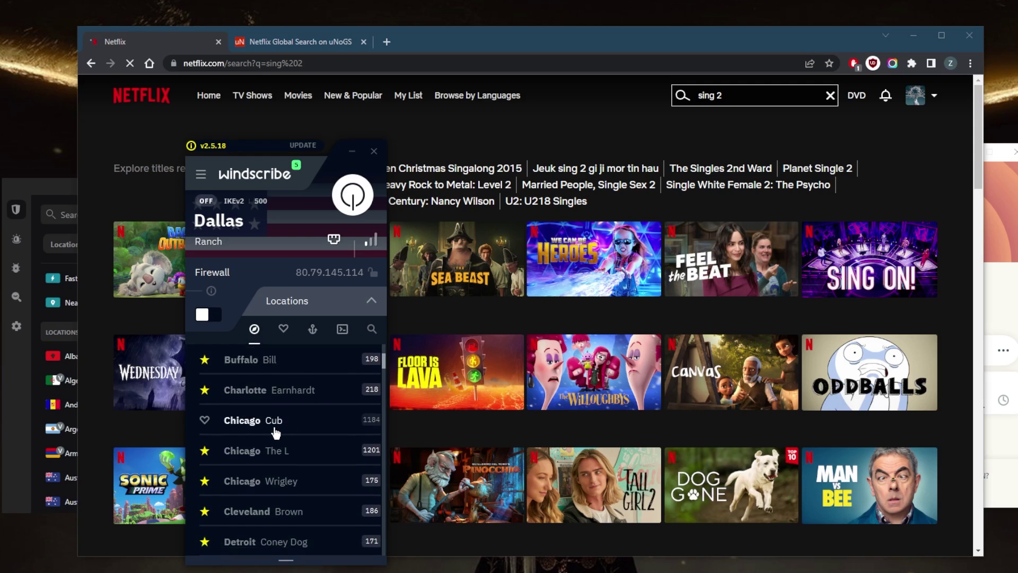
click(272, 420)
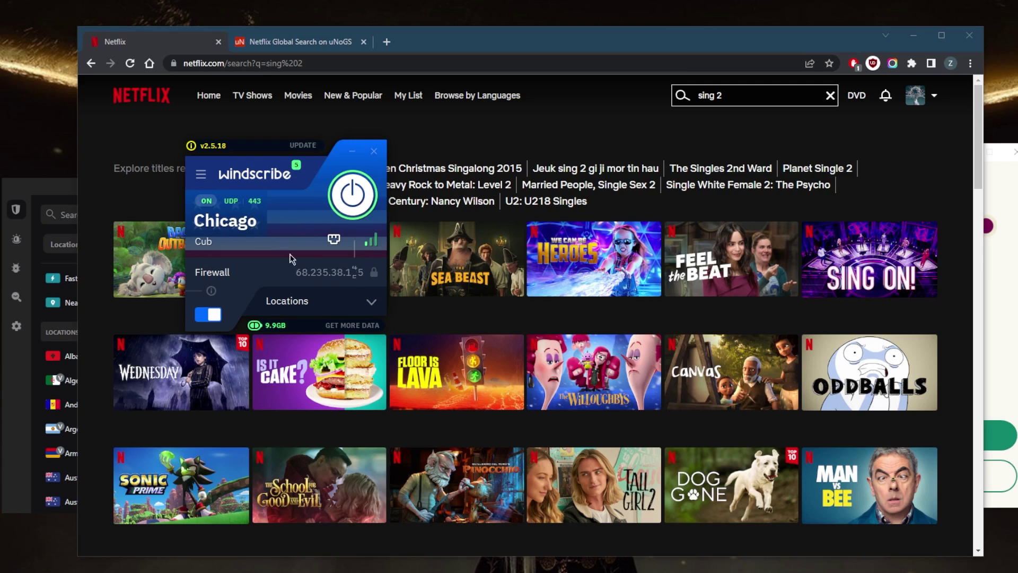
click(129, 66)
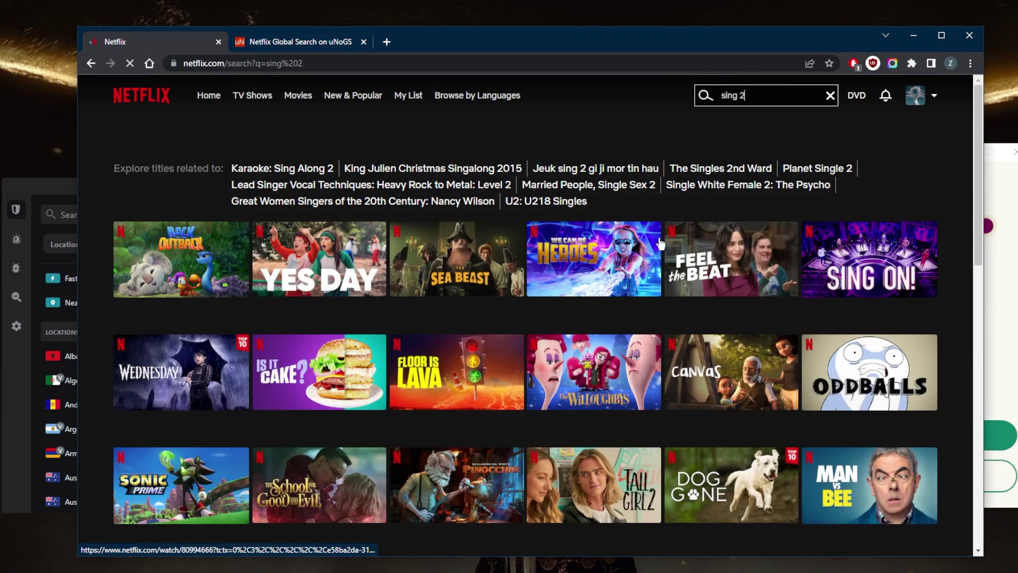
mouse_move(503, 235)
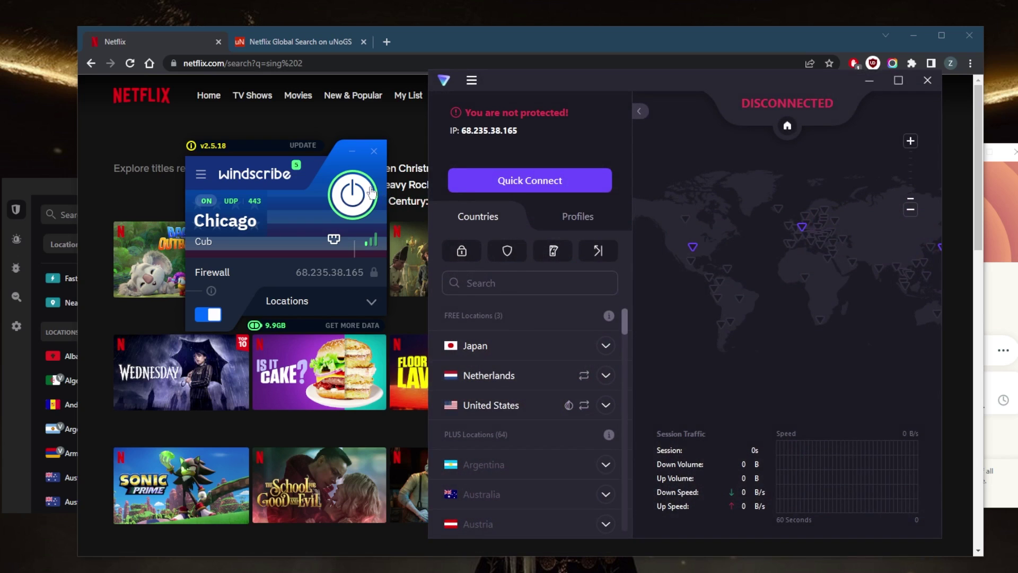
Disconnect Windscribe from Chicago Cub and minimize the Proton VPN and Windscribe windows.
click(353, 193)
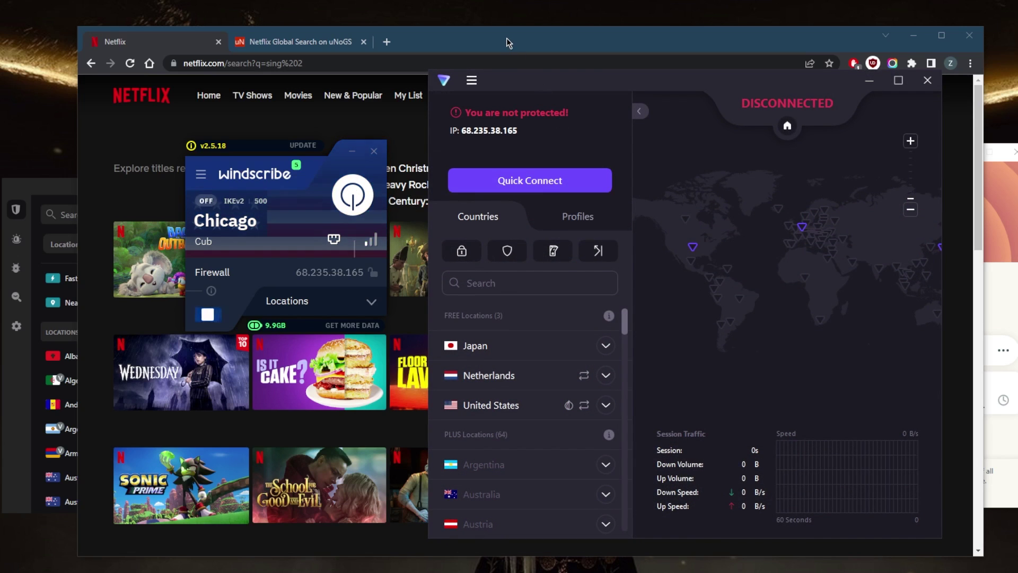
click(867, 83)
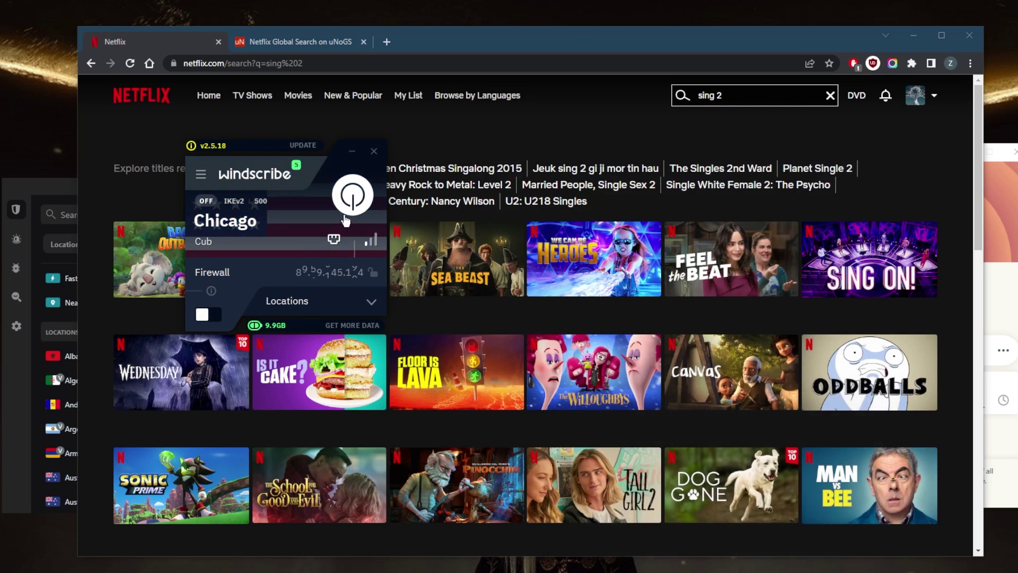
click(353, 155)
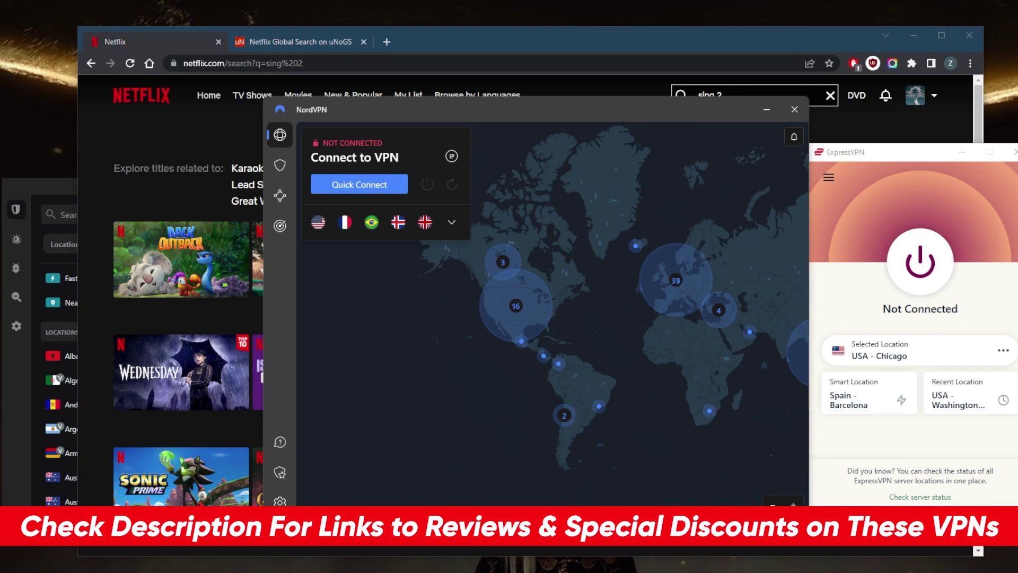
Connect ExpressVPN to USA - Chicago from its VPN Locations list.
click(832, 182)
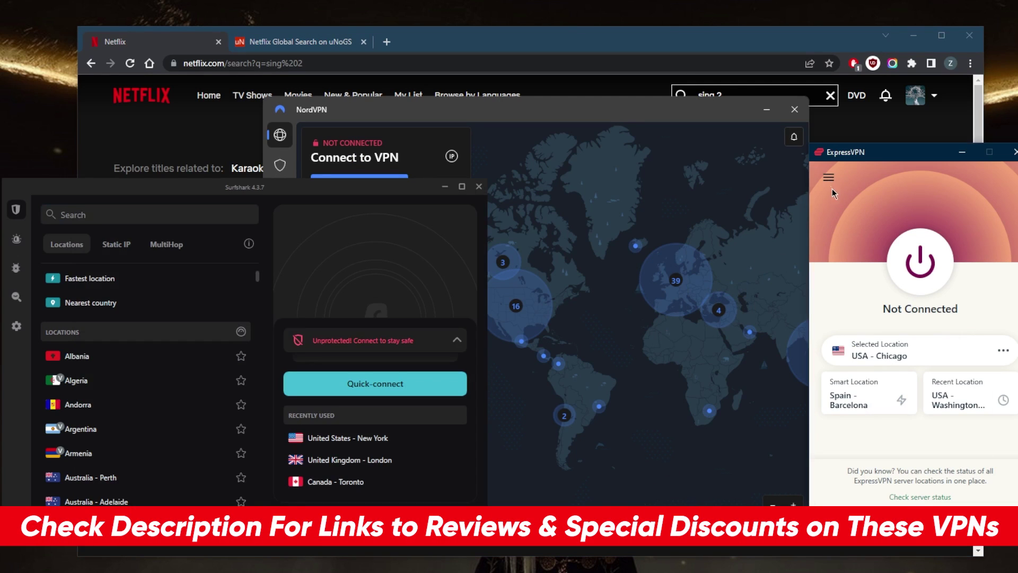
click(849, 199)
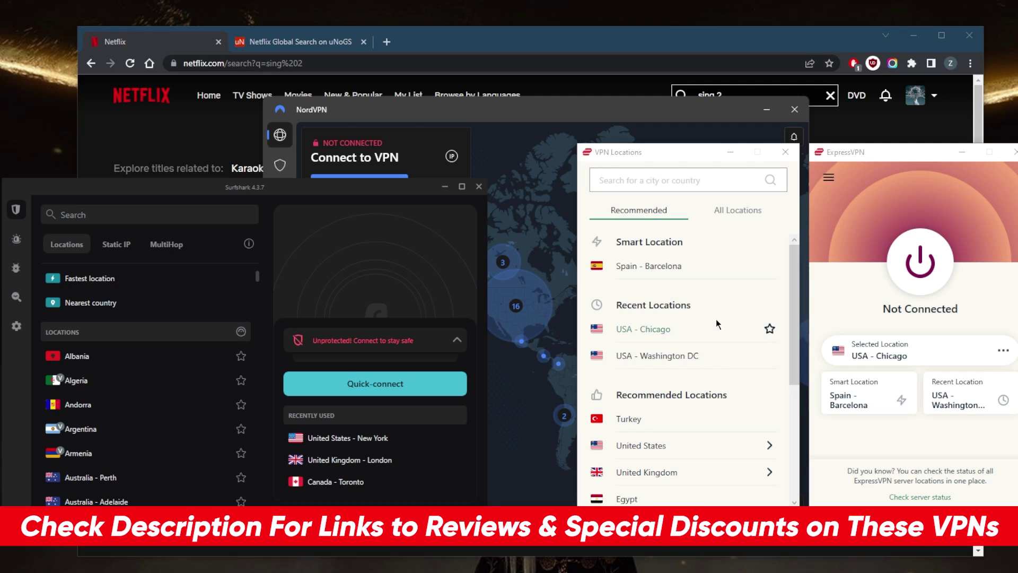
click(922, 262)
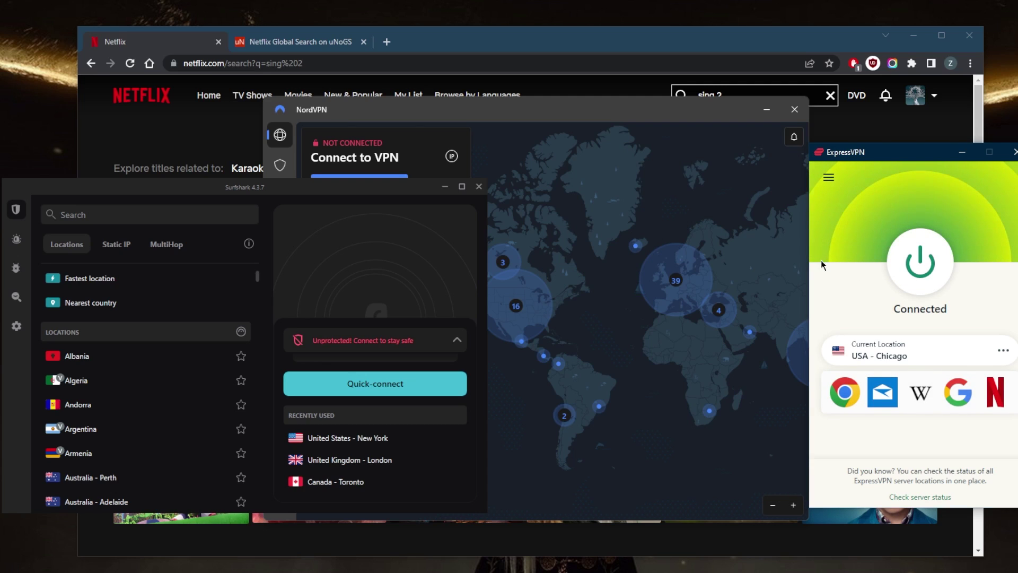
Look through NordVPN's Meshnet, Dark Web Monitor and map pages, then bring Surfshark forward.
click(602, 229)
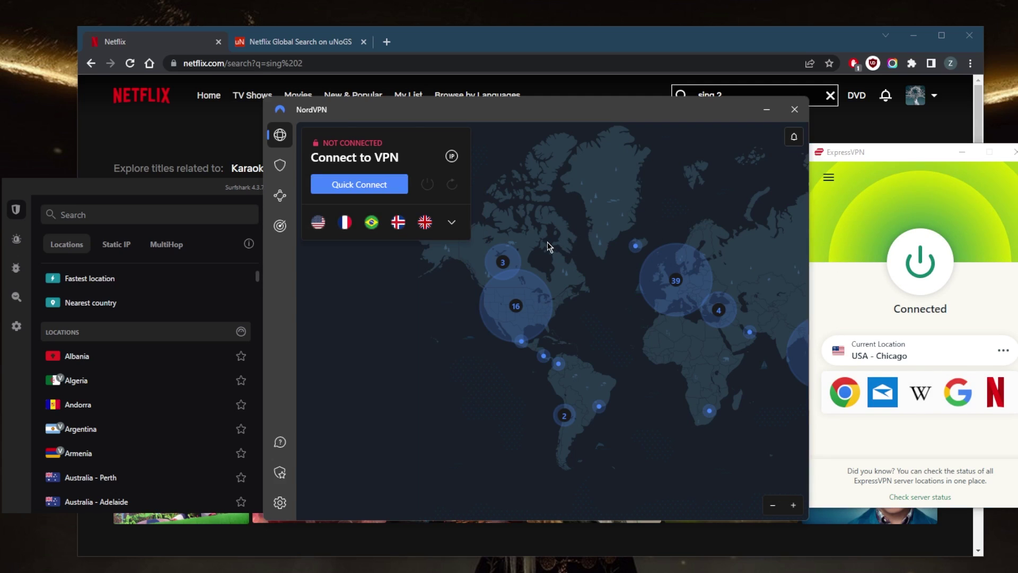
click(280, 195)
click(280, 226)
click(280, 135)
click(220, 189)
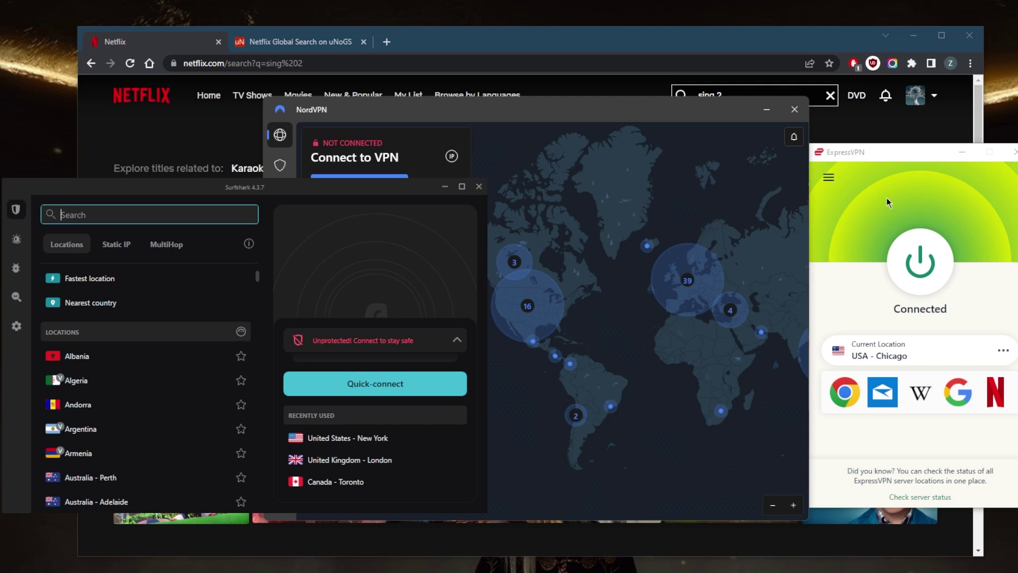
Reload Netflix to show Sing 2 as the first result, then check ExpressVPN's USA - Chicago status.
click(130, 63)
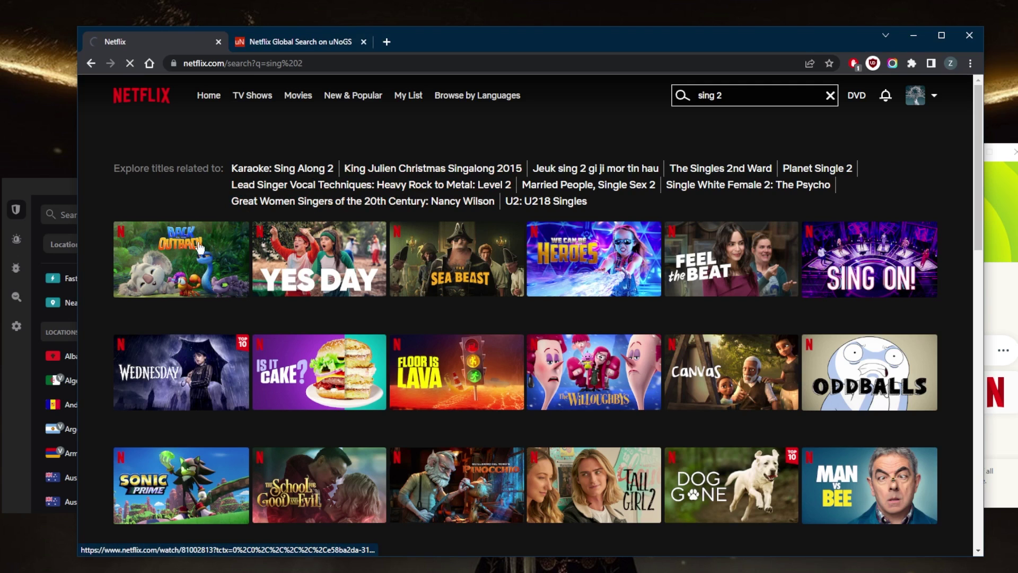
mouse_move(218, 264)
mouse_move(330, 271)
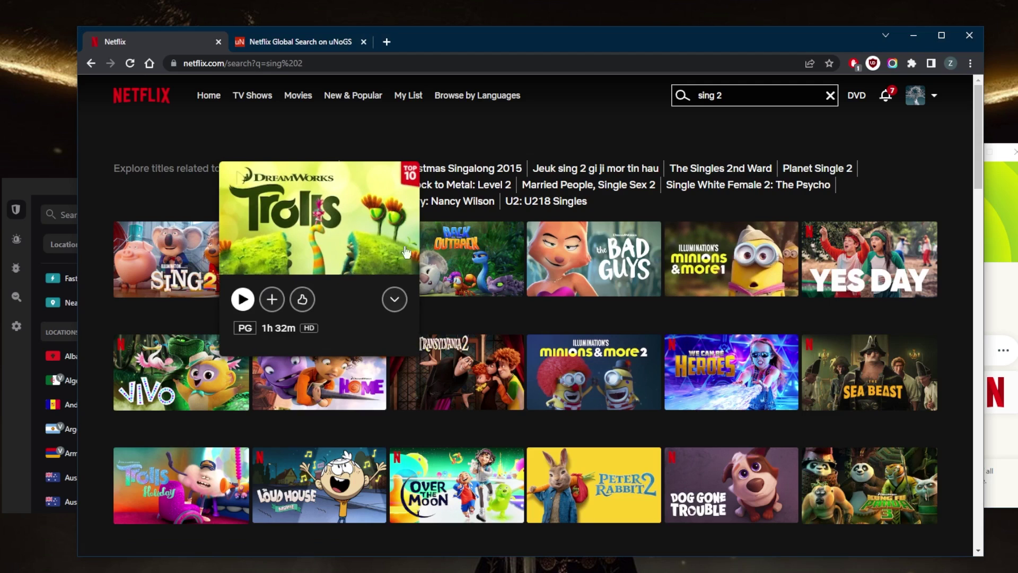
click(1009, 243)
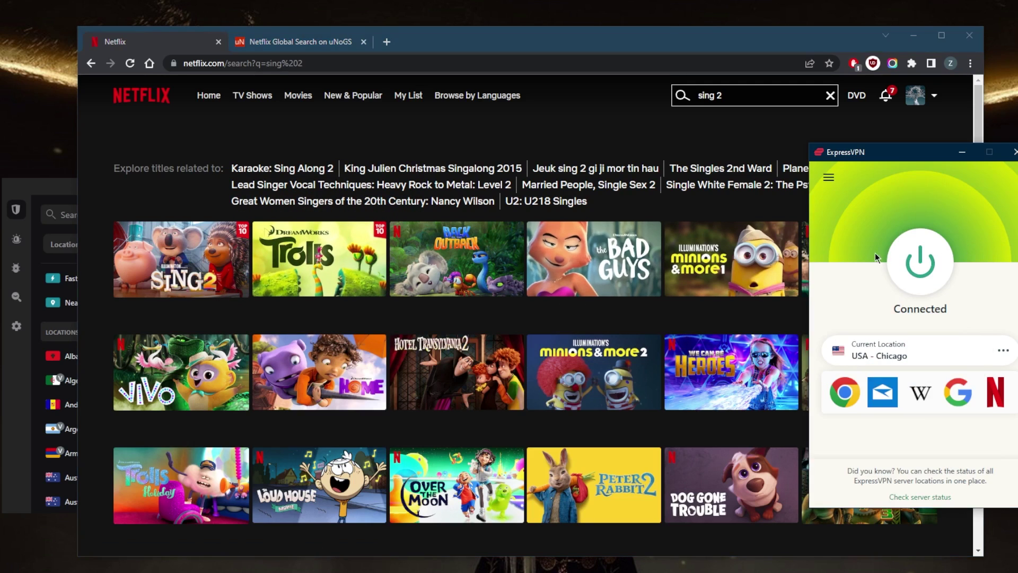